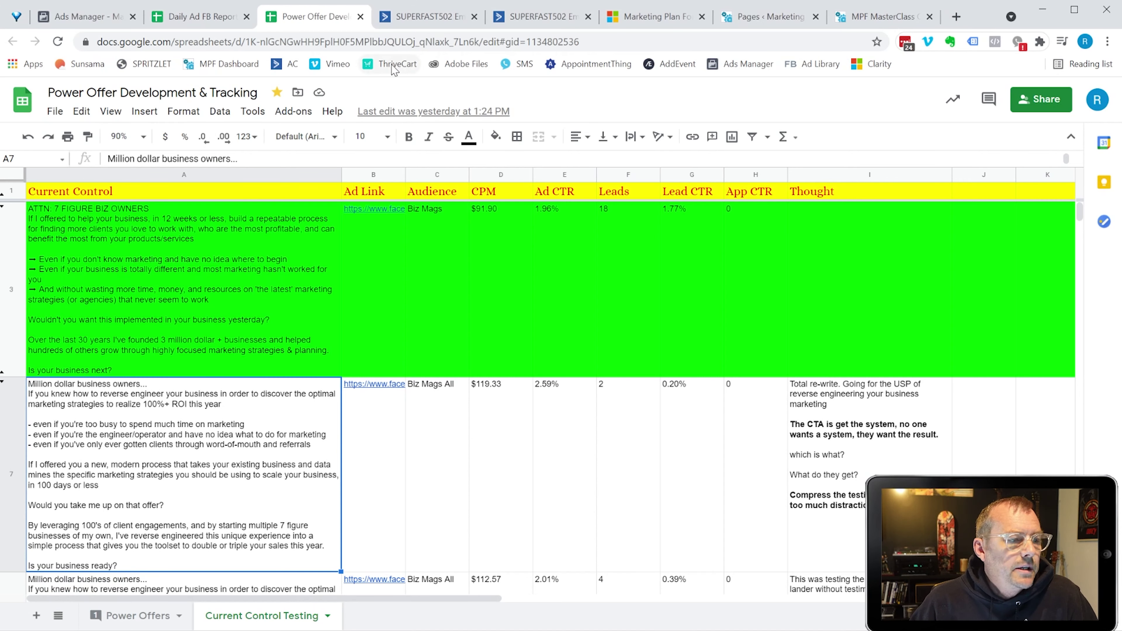
- Review Day 11's $125.54 ad spend and 25 visitors in the Daily Ad FB Report sheet
left_click(149, 20)
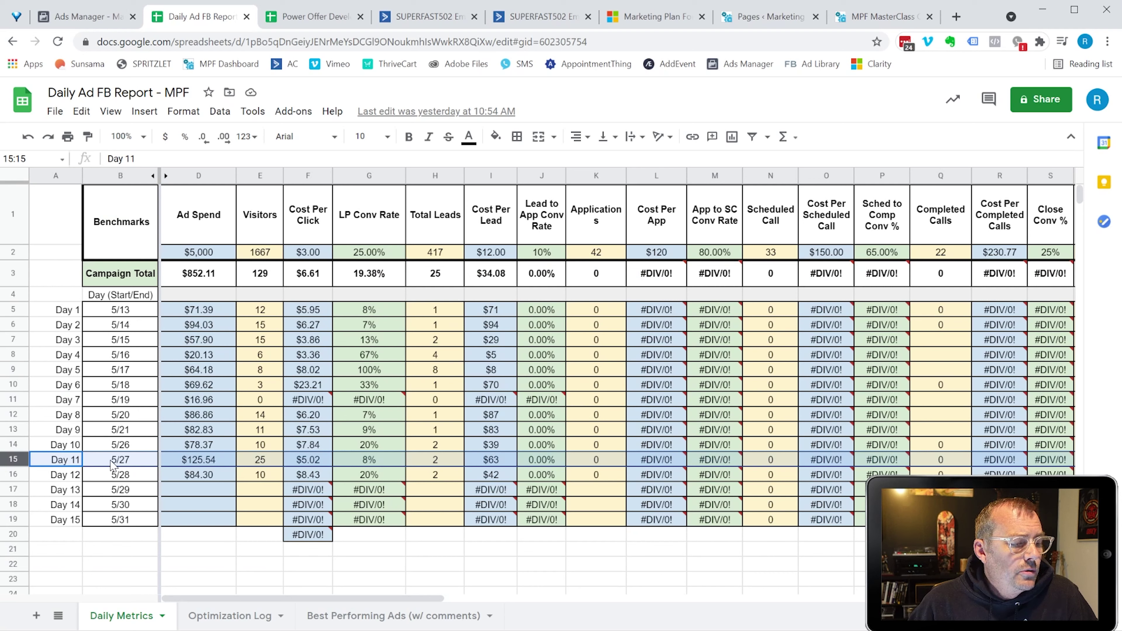
left_click(217, 457)
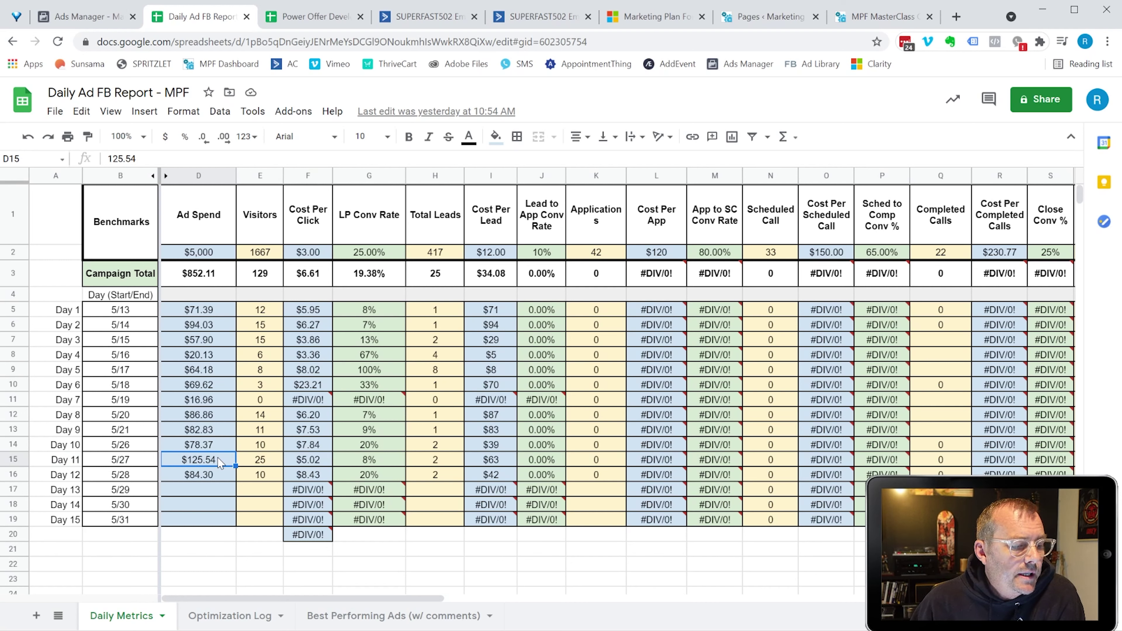
left_click(268, 460)
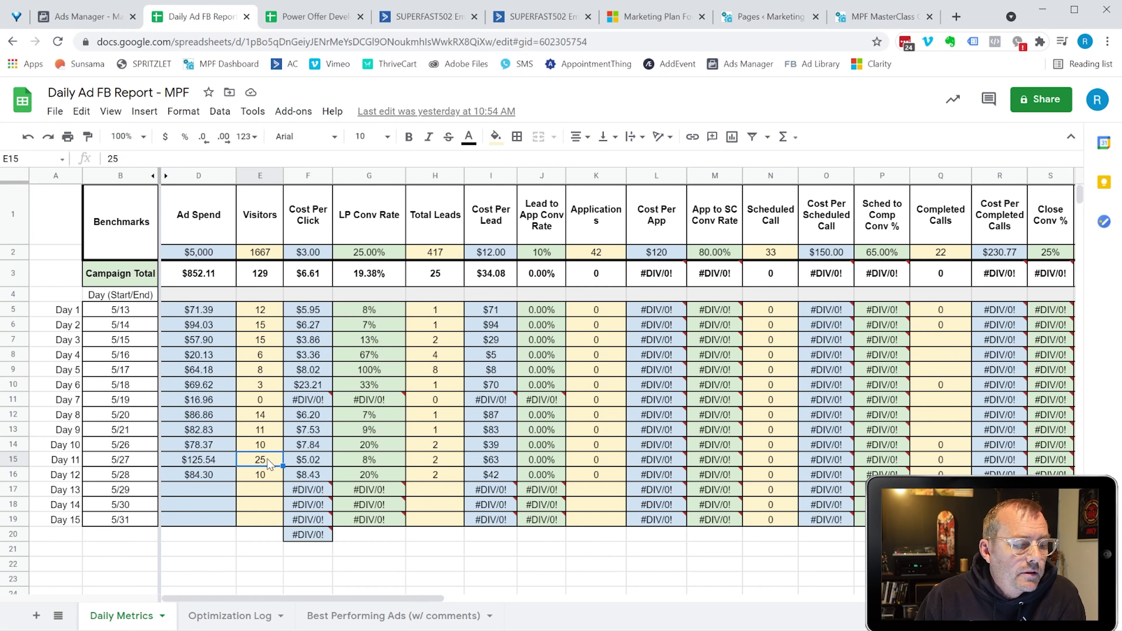
left_click(311, 17)
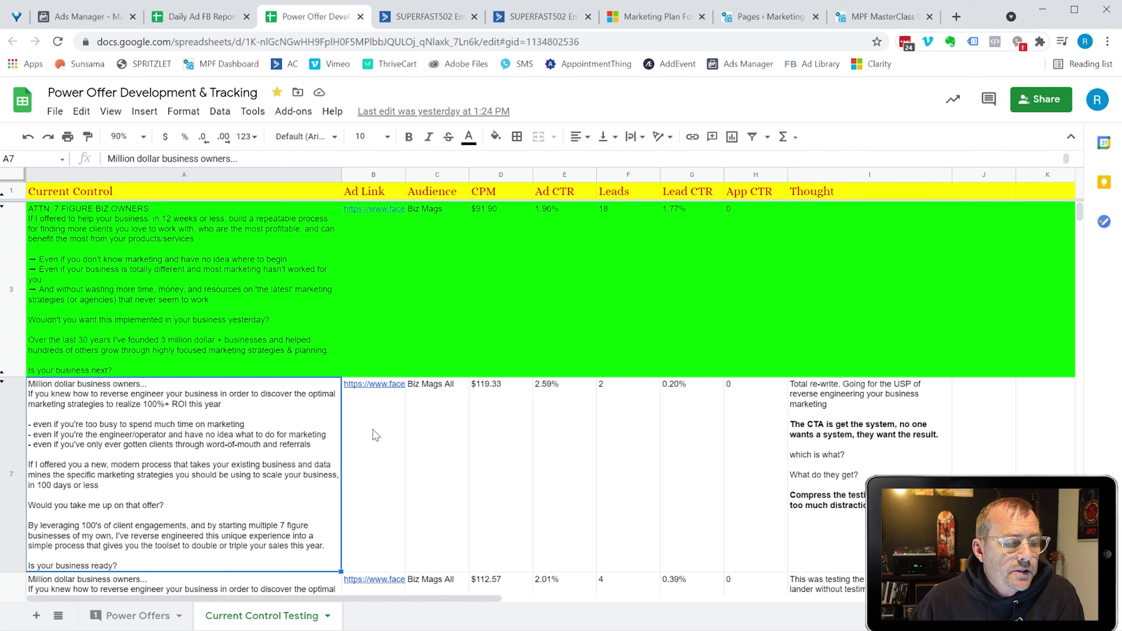
- Compare the control ad copy in A3 with the rewritten ad copy in A7
left_click(565, 435)
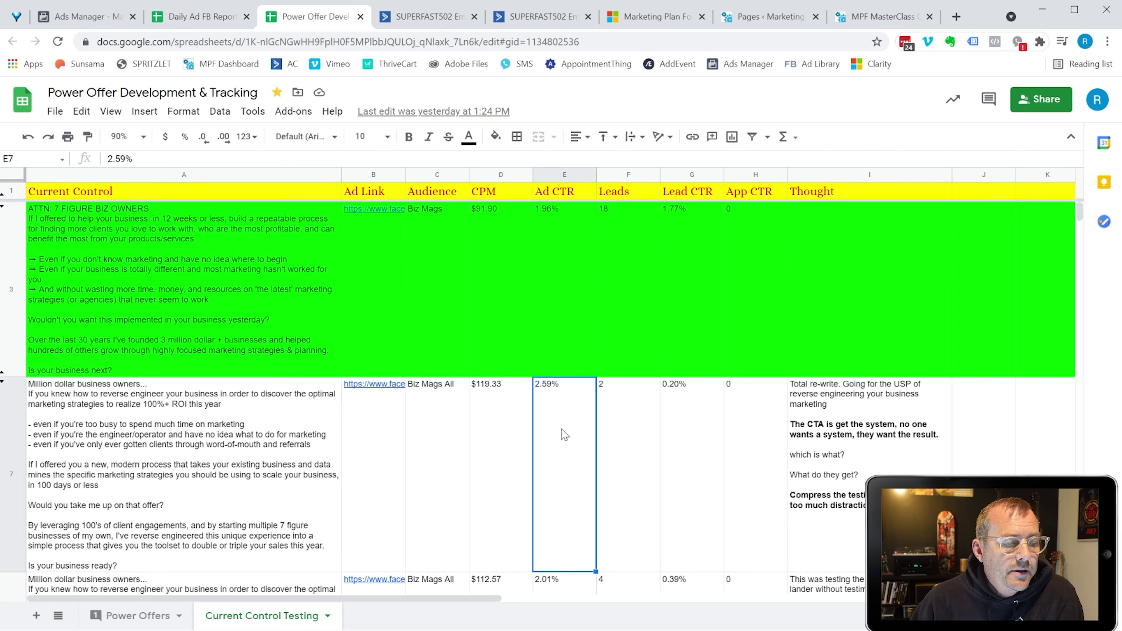
left_click(219, 435)
left_click(178, 319)
left_click(177, 438)
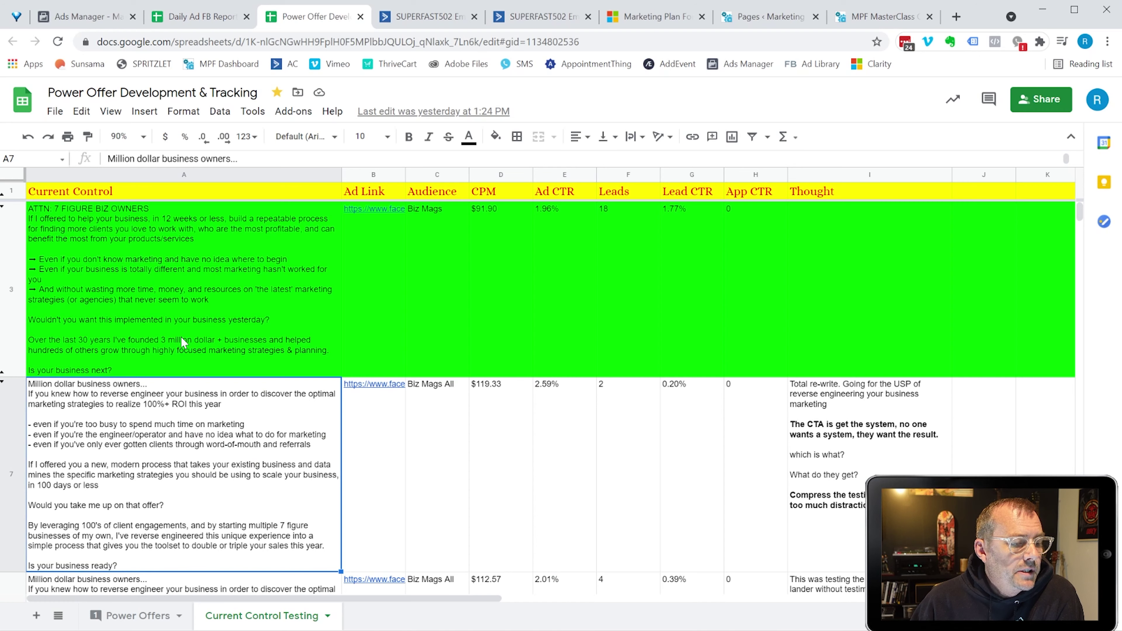
left_click(183, 352)
- Compare the rewritten ad's 2.59% Ad CTR against the control's 1.96%
left_click(552, 442)
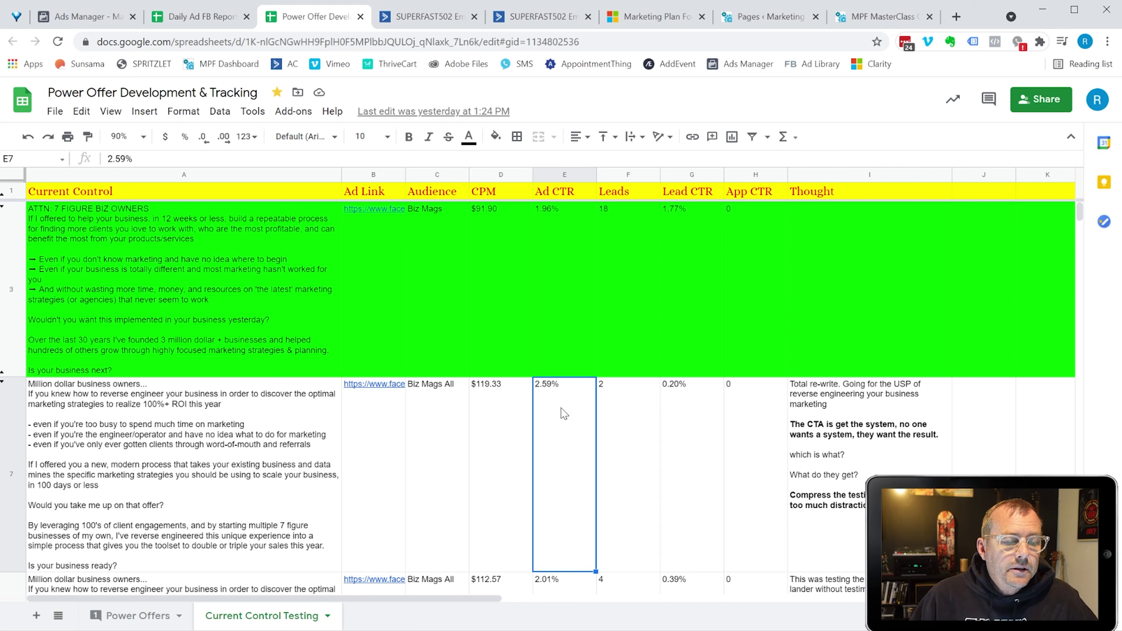
left_click(565, 319)
left_click(577, 449)
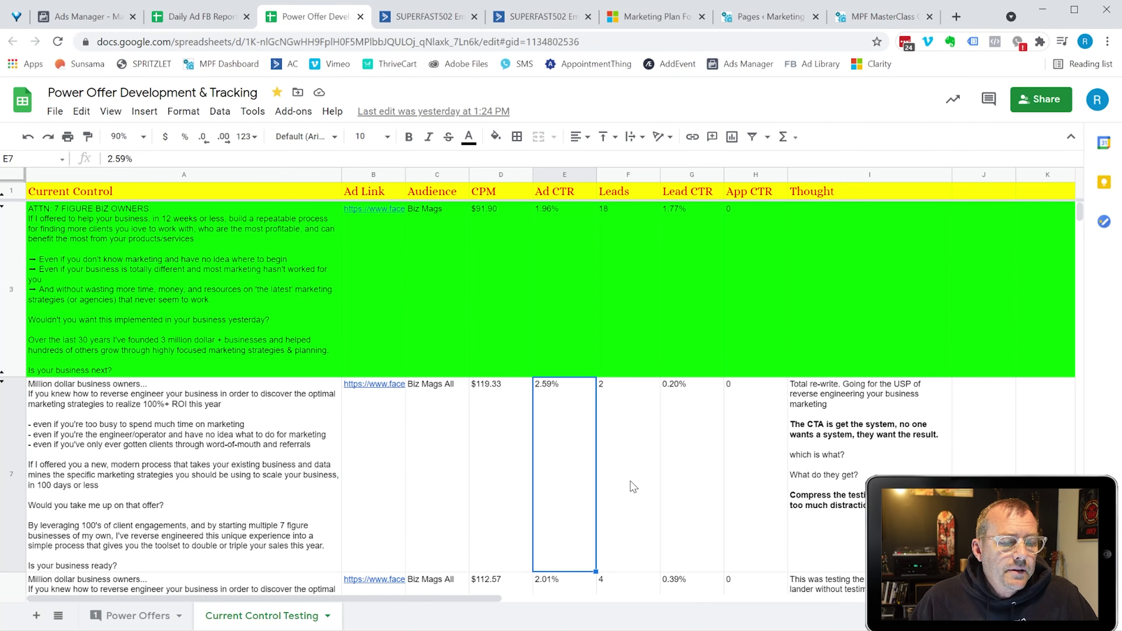
left_click(638, 486)
left_click(633, 299)
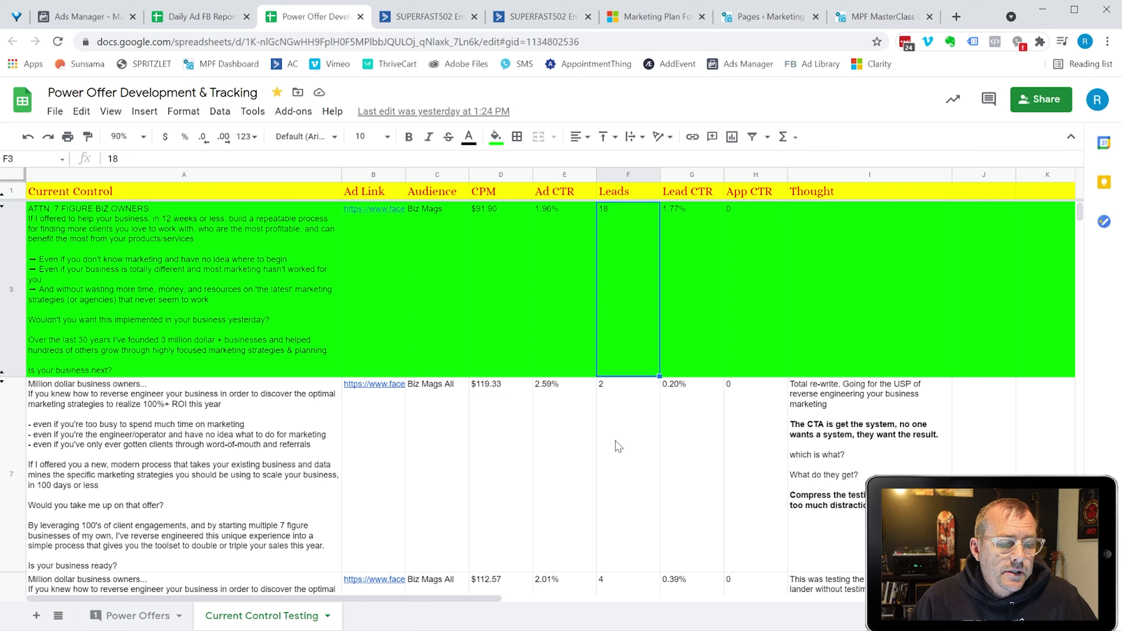
left_click(639, 491)
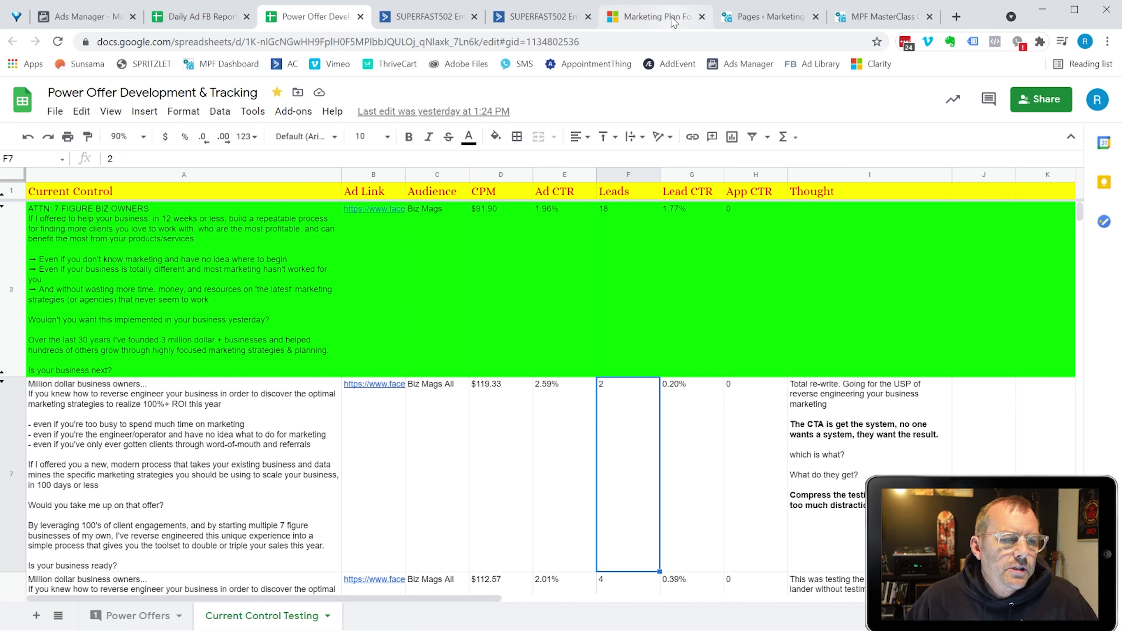
left_click(642, 21)
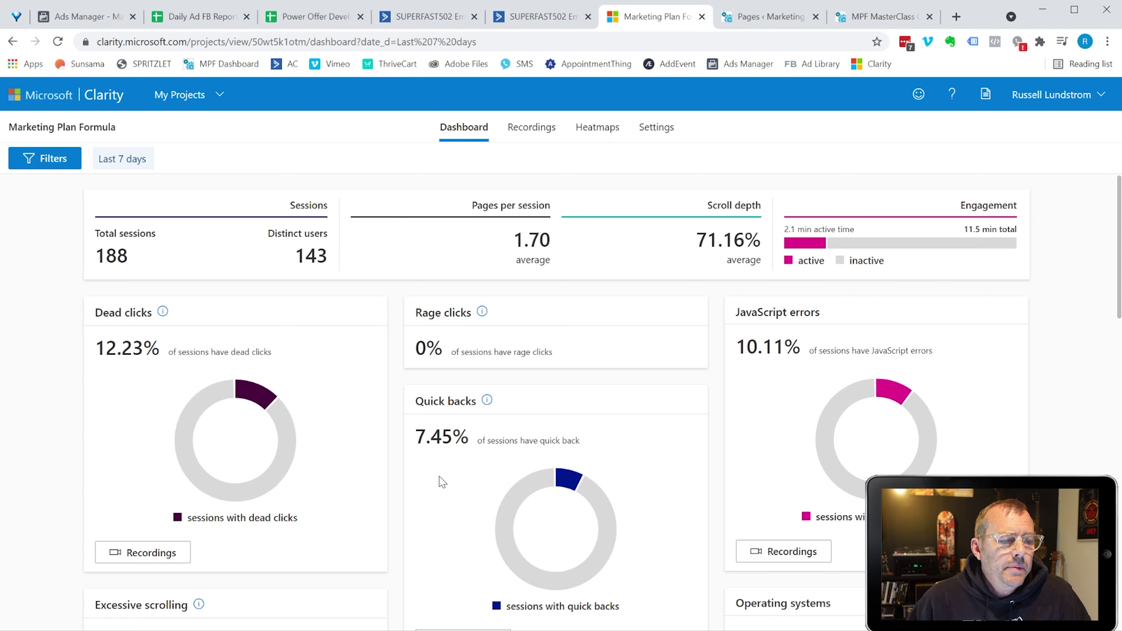
- Filter the Clarity dashboard to the mpf-masterclass-opt-1 page from Popular pages
scroll(441, 482, "down", 8)
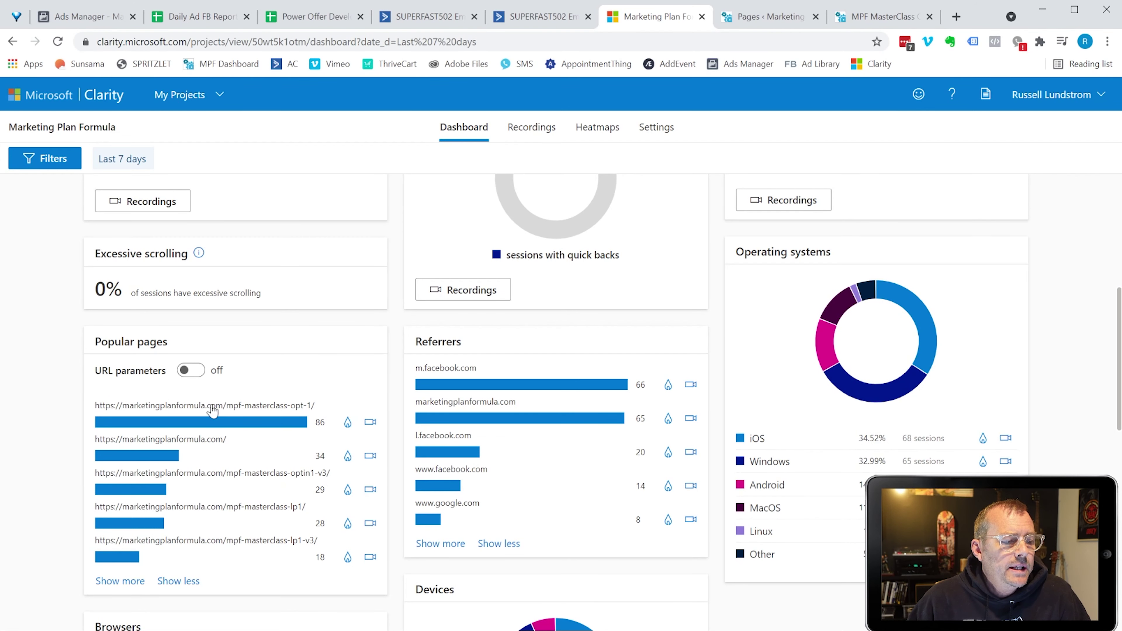
left_click(262, 406)
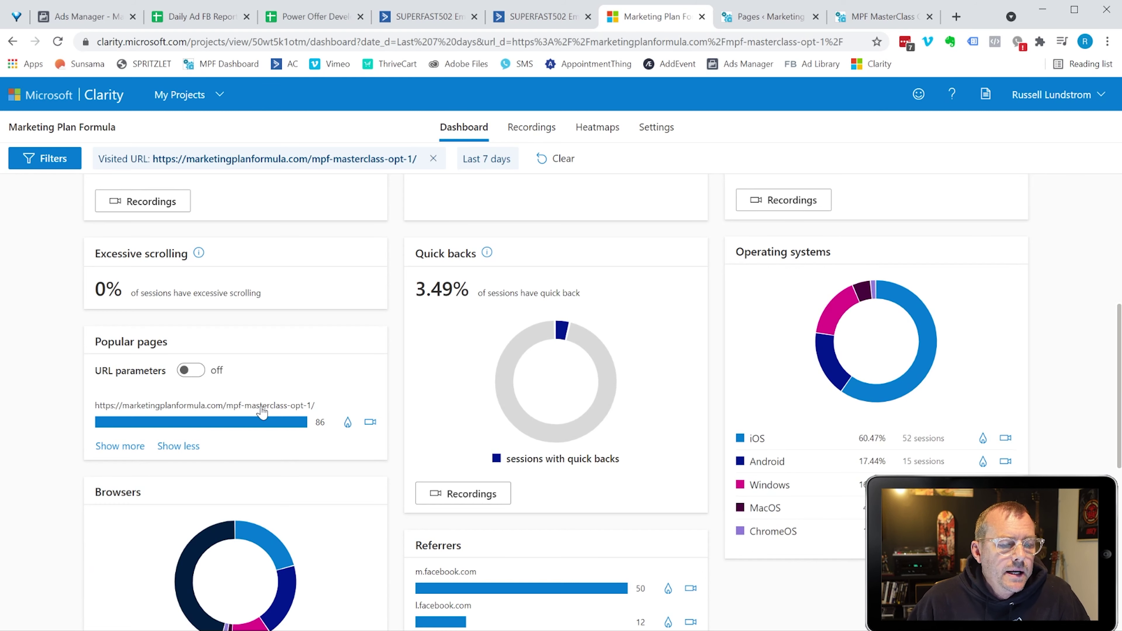
scroll(263, 411, "down", 5)
scroll(314, 371, "up", 6)
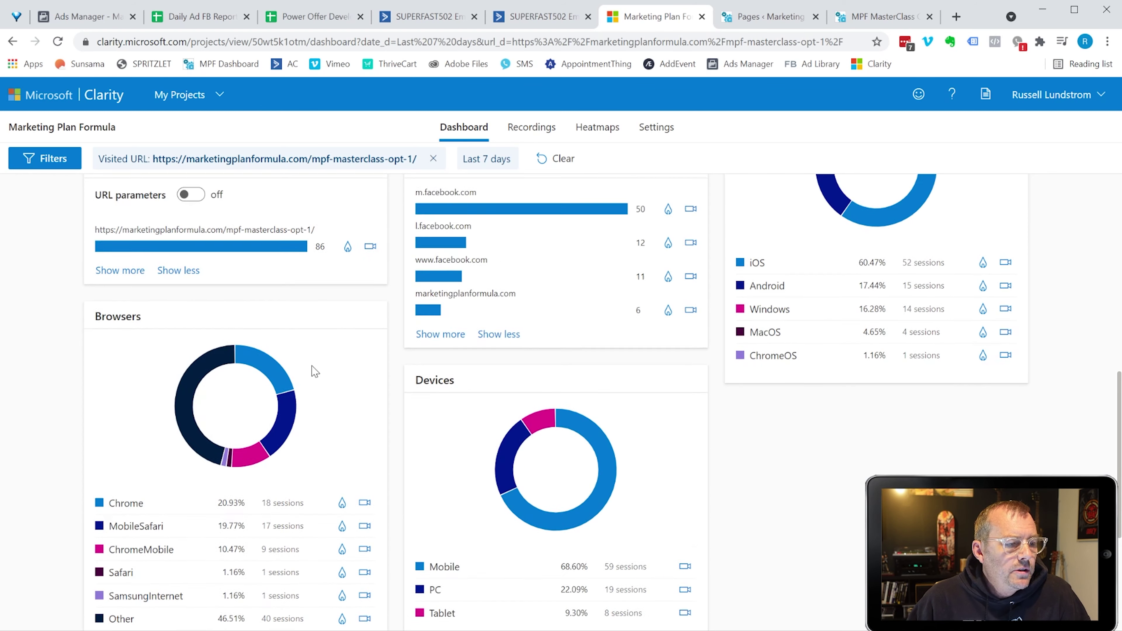
- Open that page's recordings and load the 53-second 8:18 PM Android session replay
left_click(371, 493)
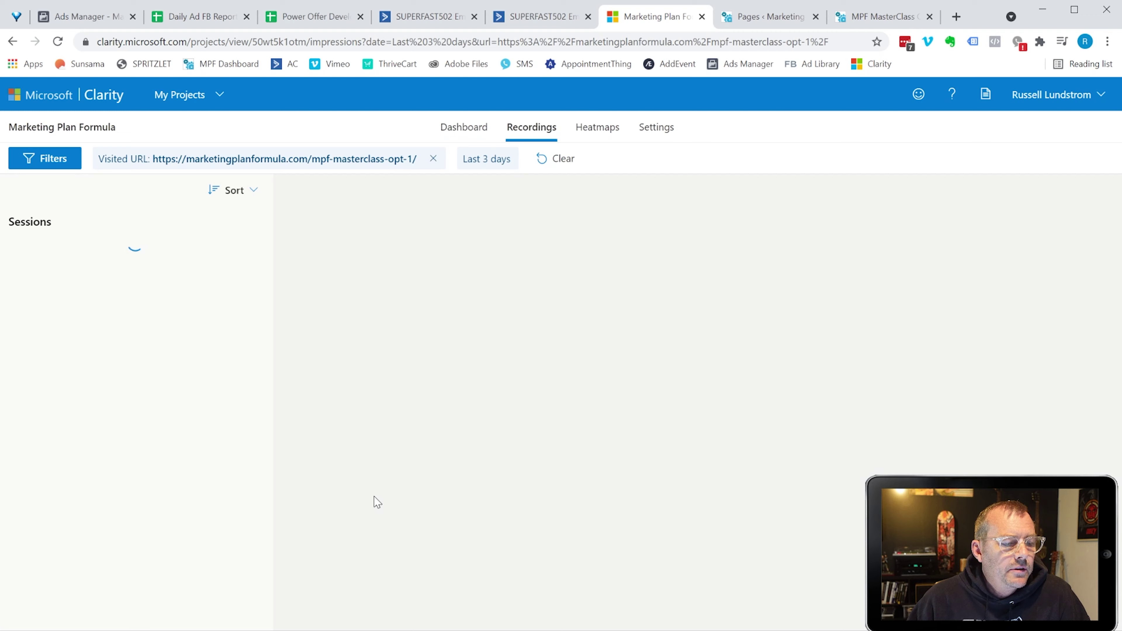
scroll(195, 396, "down", 5)
scroll(195, 396, "up", 2)
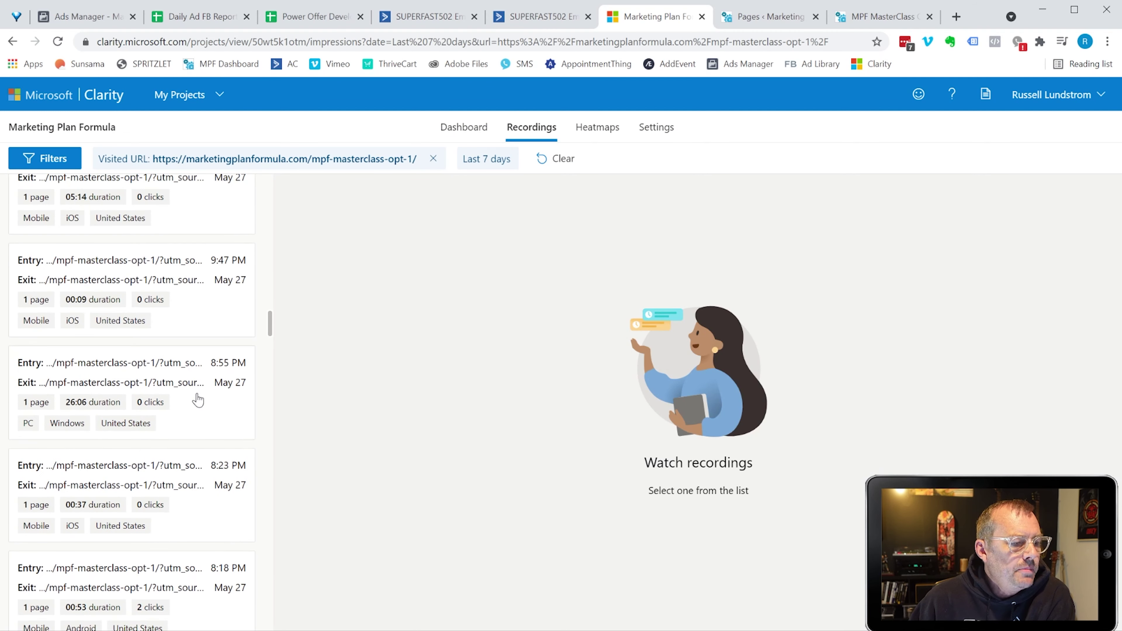
left_click(176, 378)
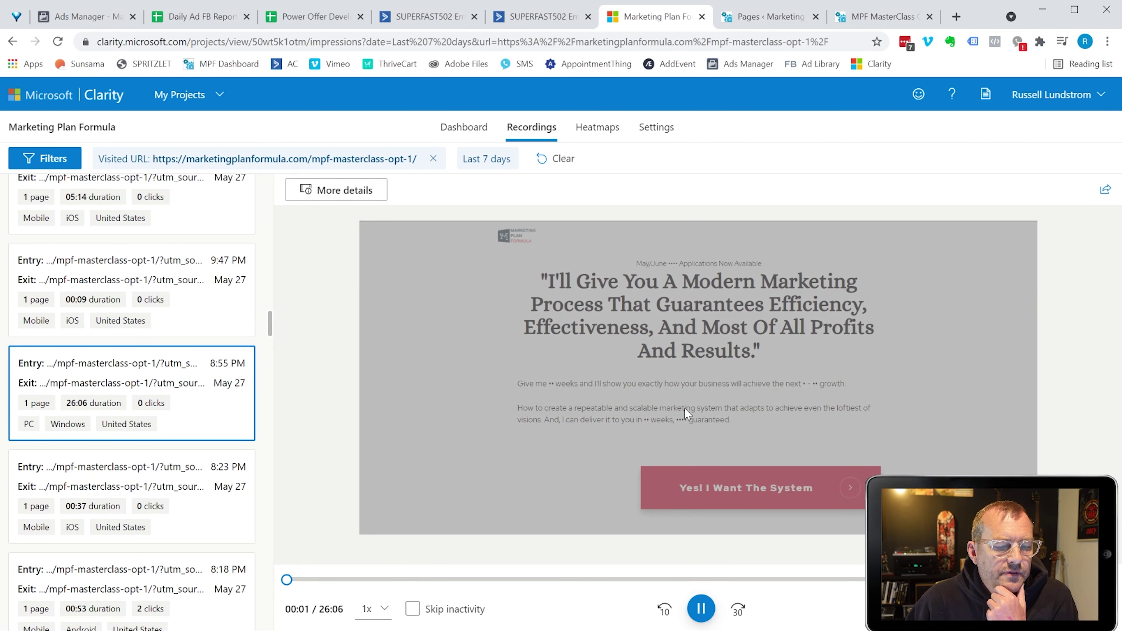
left_click(182, 309)
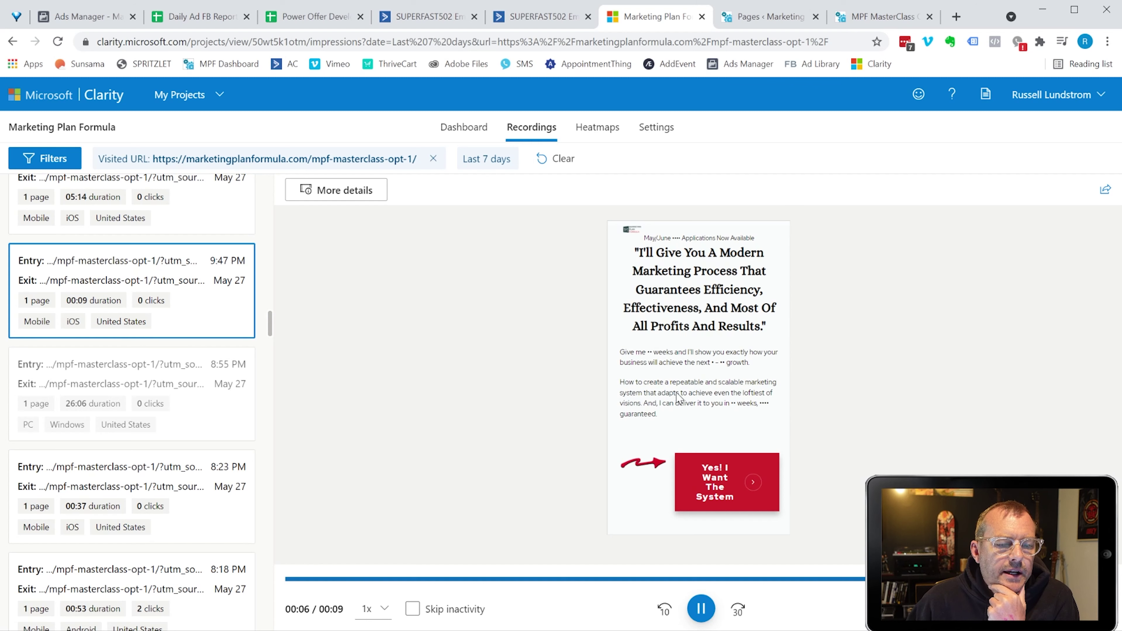
left_click(154, 589)
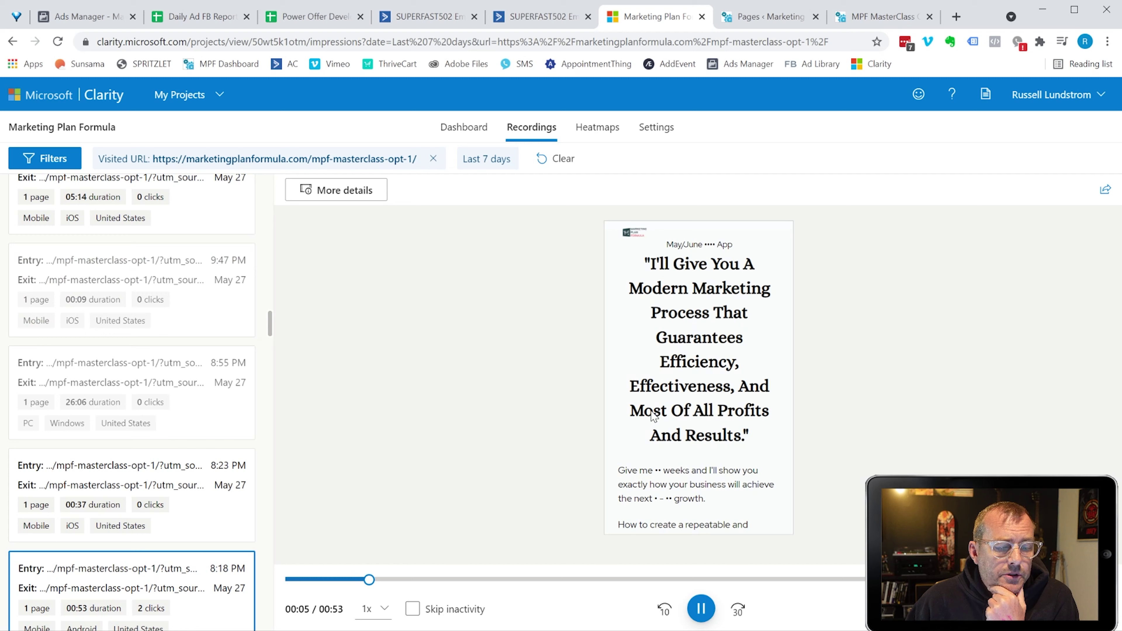
- Turn on Skip inactivity and set replay speed to 2x
left_click(413, 609)
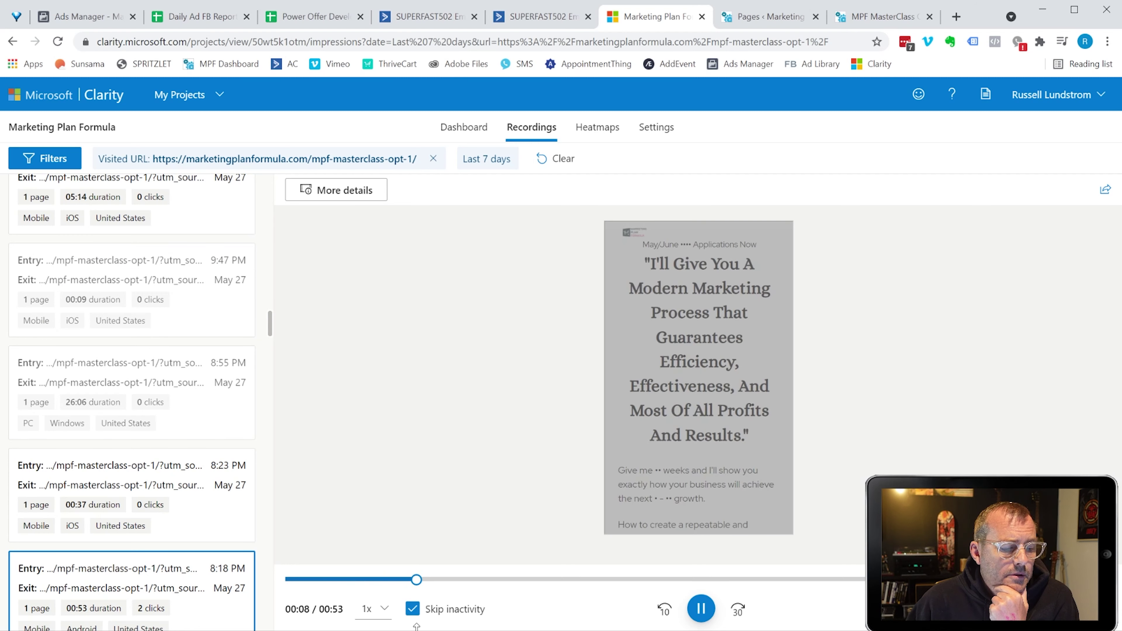
left_click(383, 609)
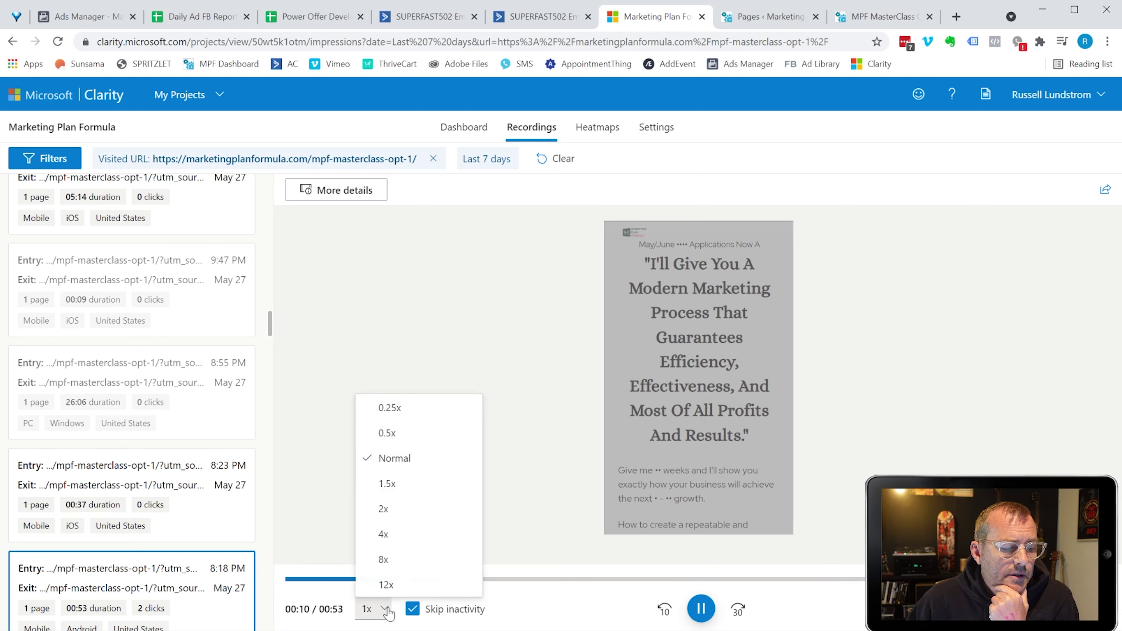
left_click(392, 509)
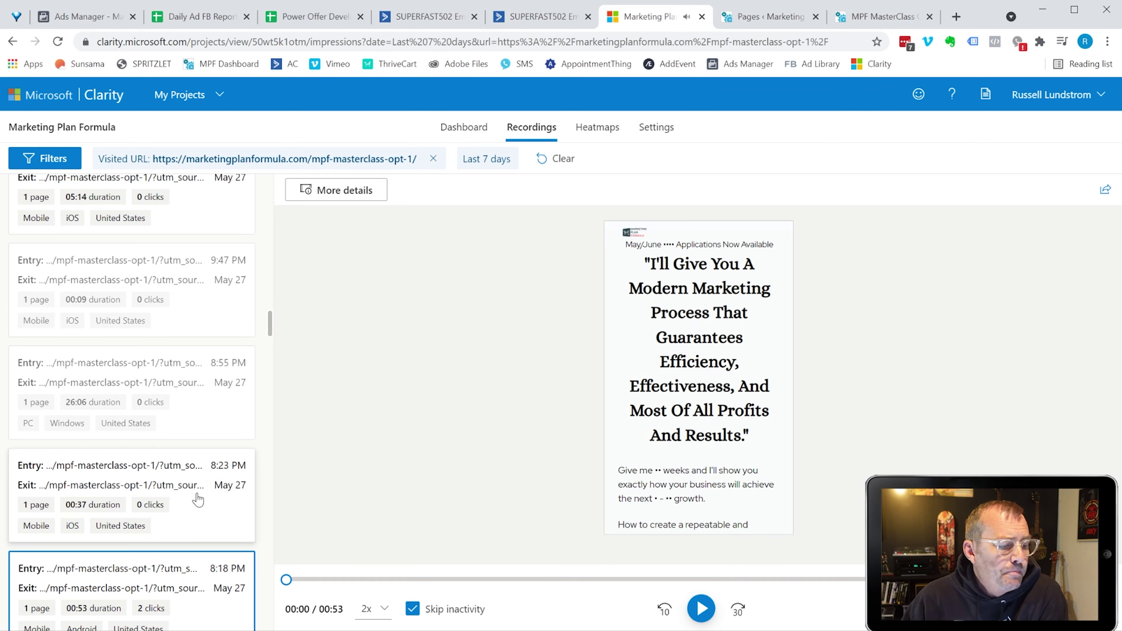
- Load the 5:24 PM iOS session (1:07, 2 clicks) from further down the list
scroll(198, 498, "down", 4)
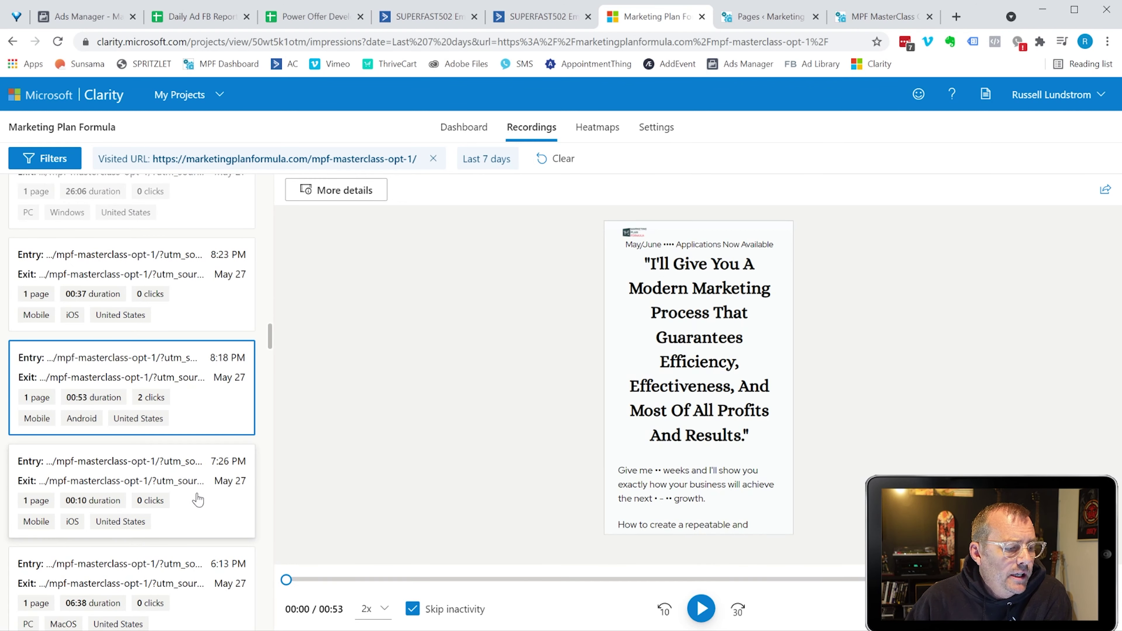
scroll(198, 498, "down", 5)
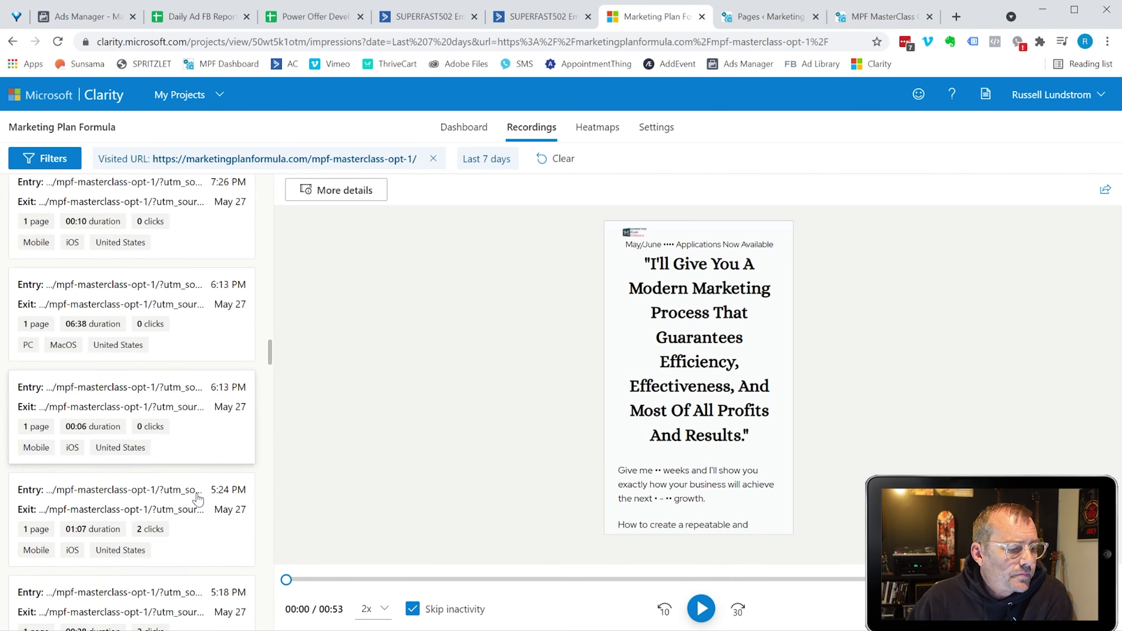
scroll(198, 498, "down", 1)
left_click(189, 463)
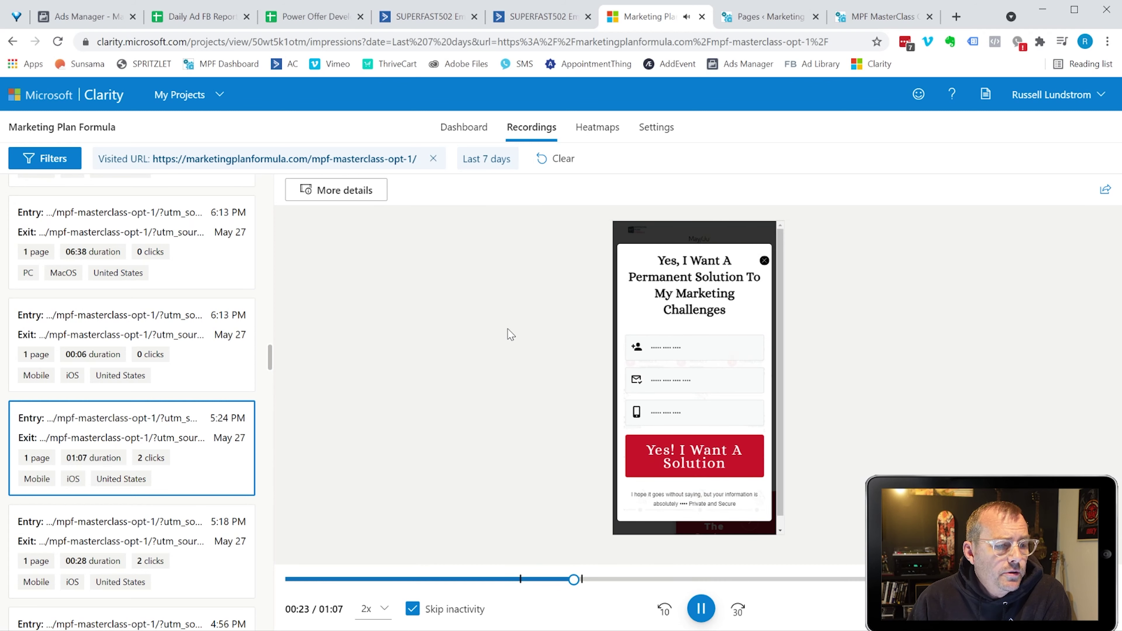
- Save the MPF MasterClass page, then place the cursor after "I'" in the headline
left_click(896, 25)
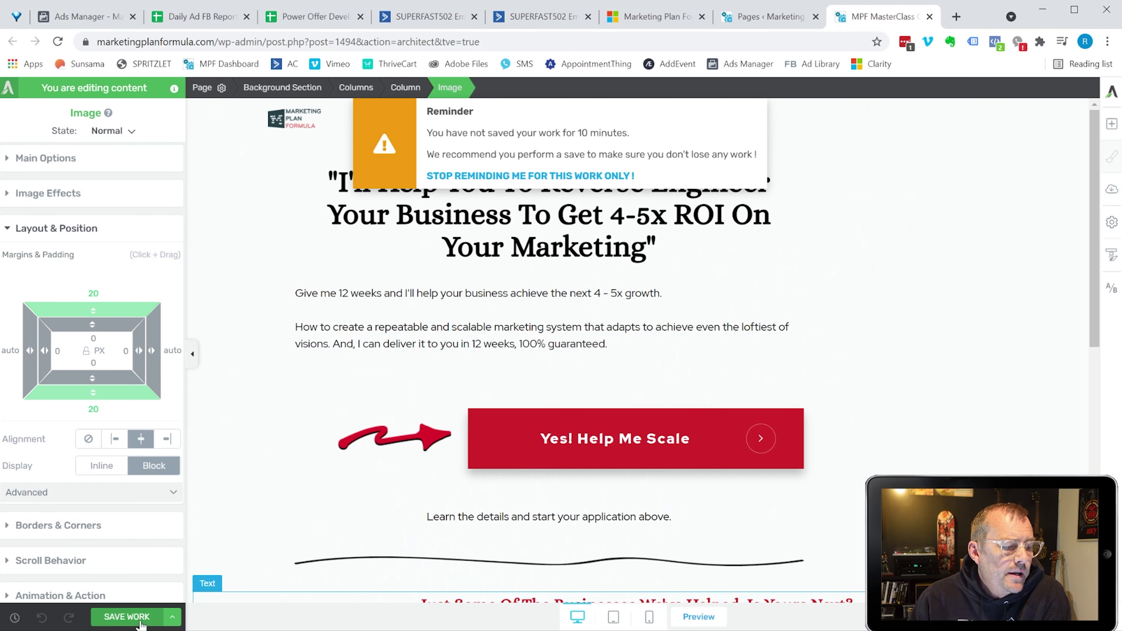
left_click(127, 616)
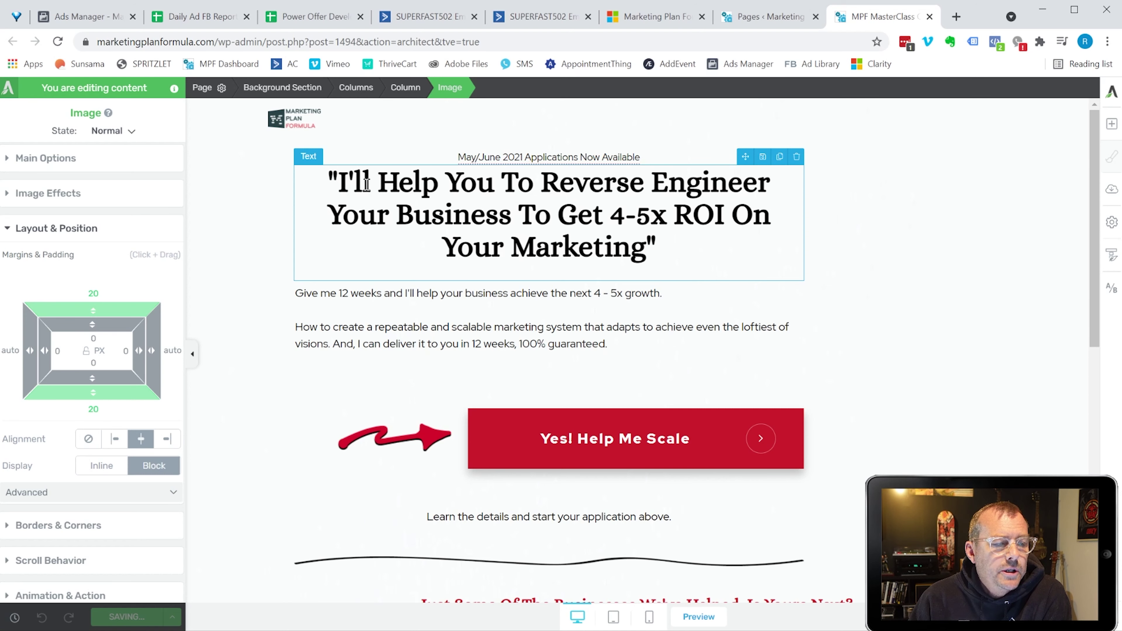
left_click(367, 183)
left_click(358, 183)
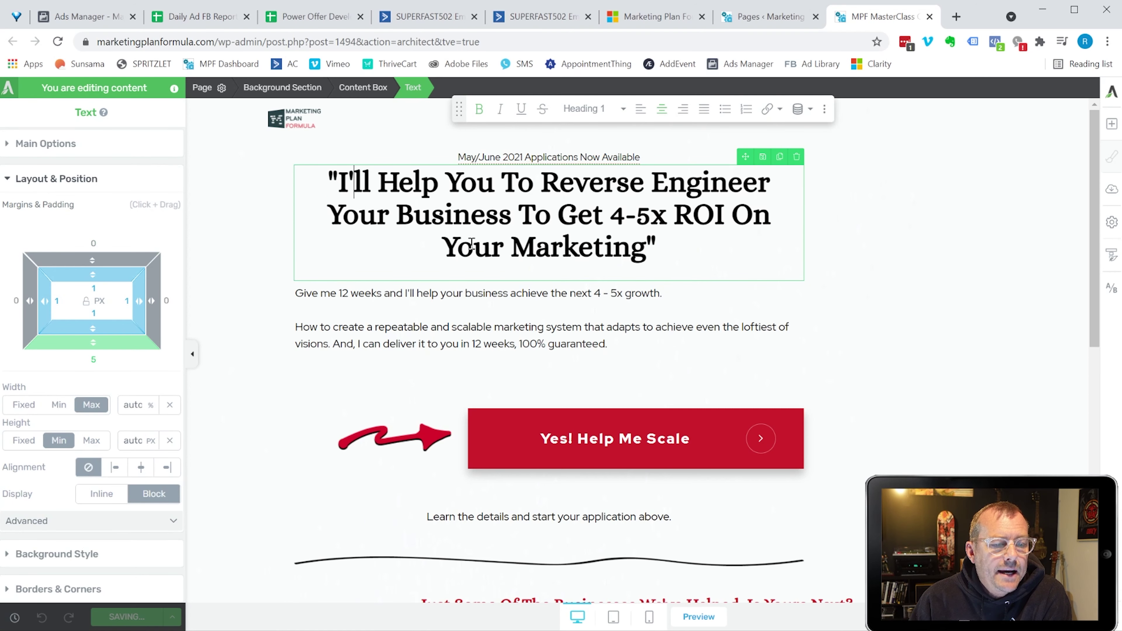
scroll(471, 245, "down", 5)
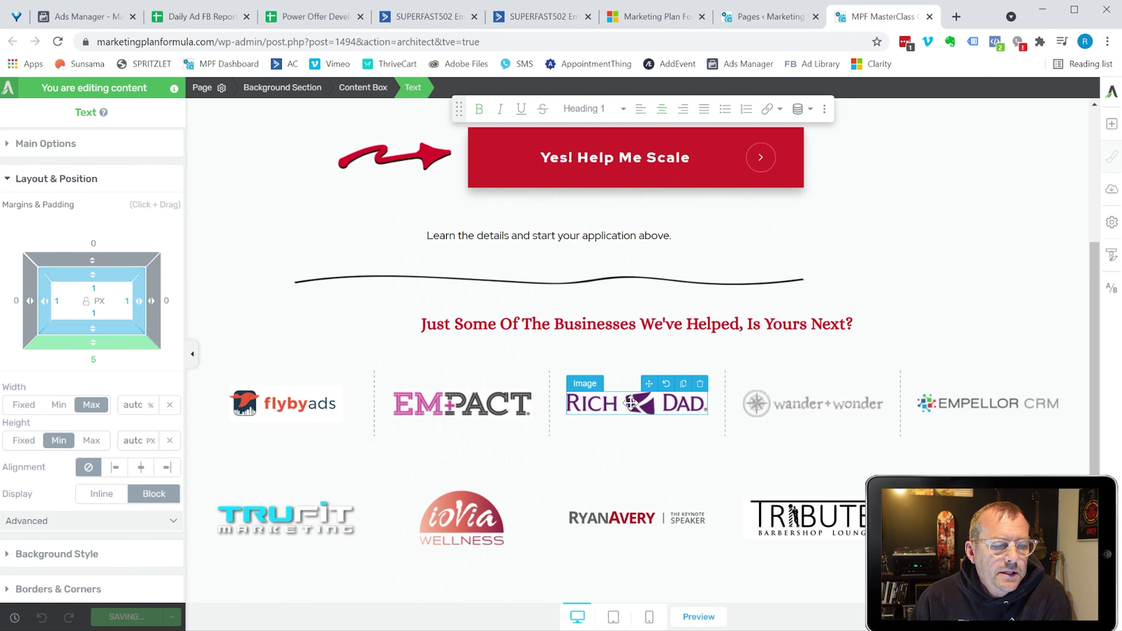
scroll(636, 402, "down", 4)
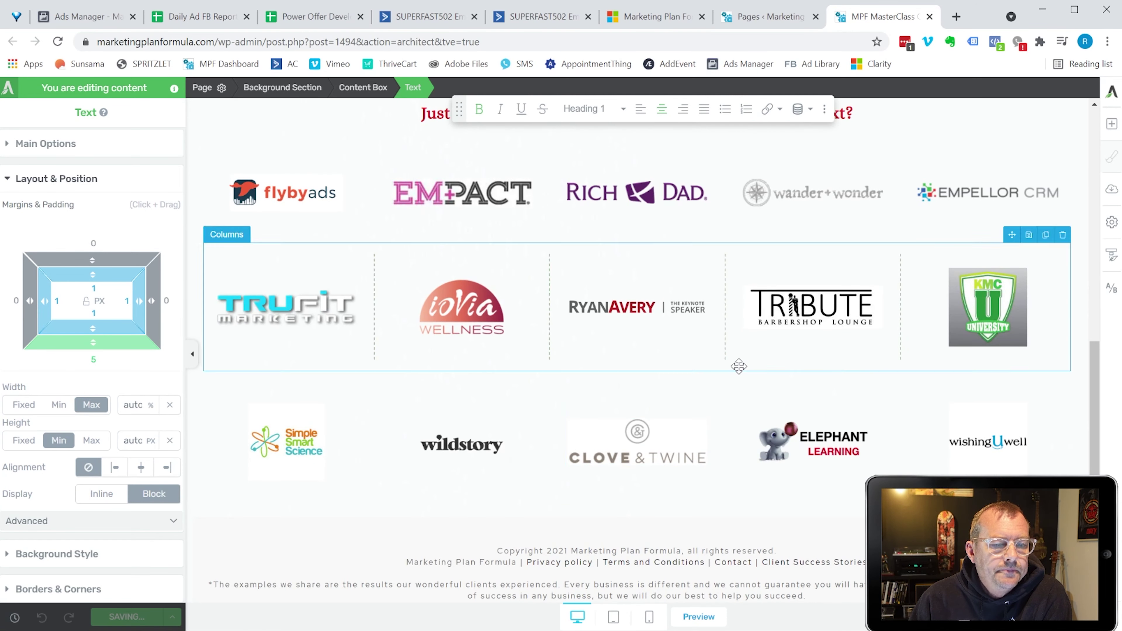
scroll(711, 380, "up", 4)
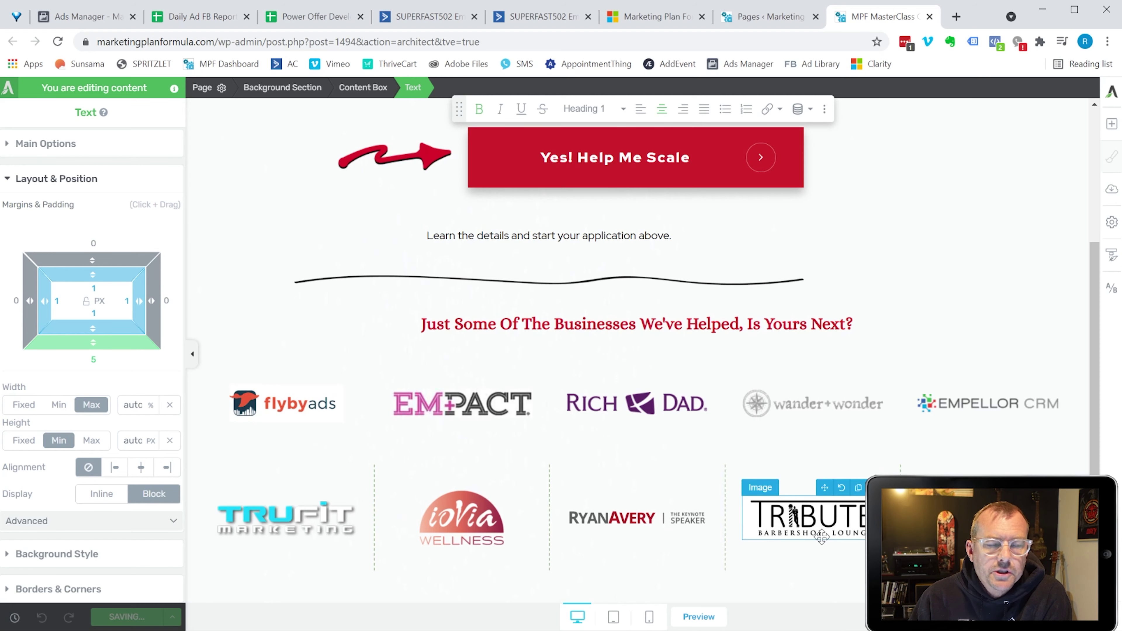
scroll(814, 476, "up", 3)
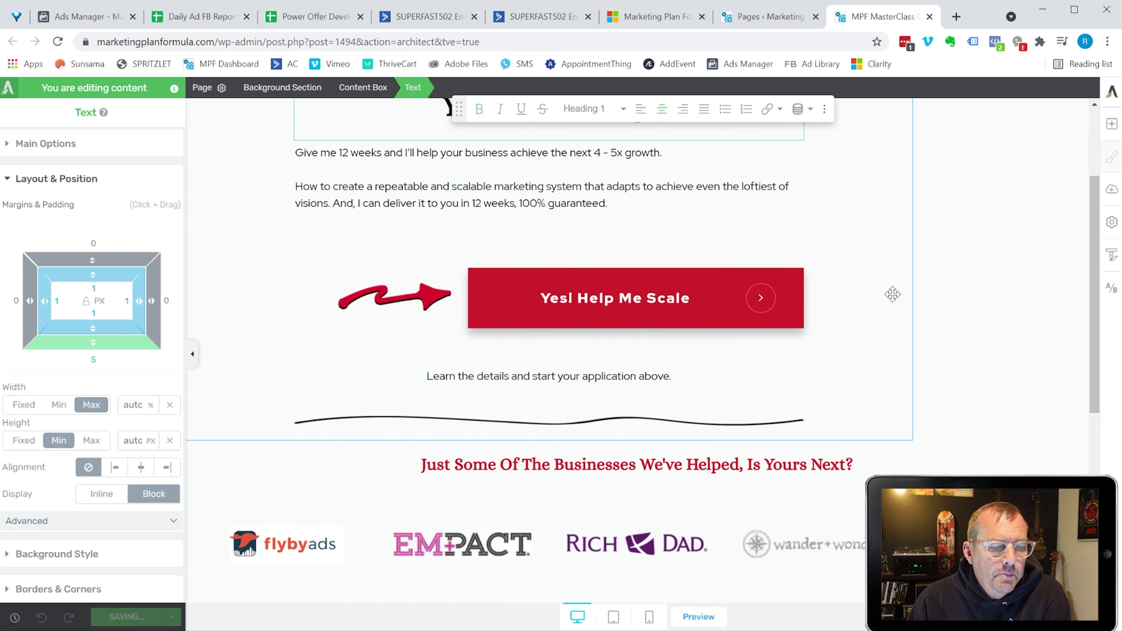
scroll(893, 294, "up", 3)
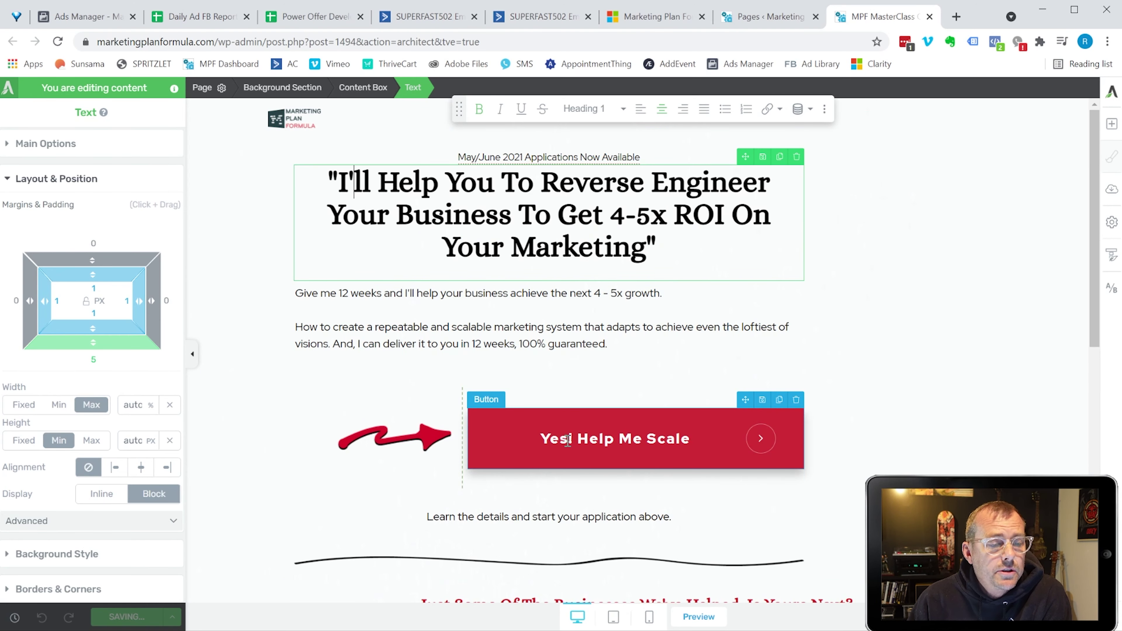
left_click(354, 182)
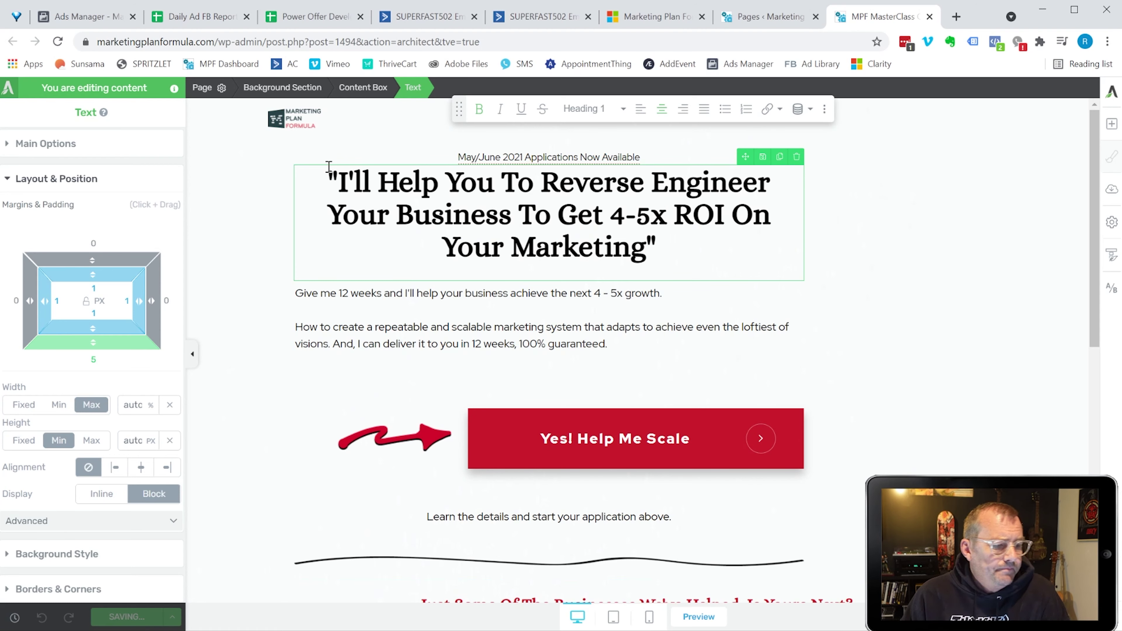